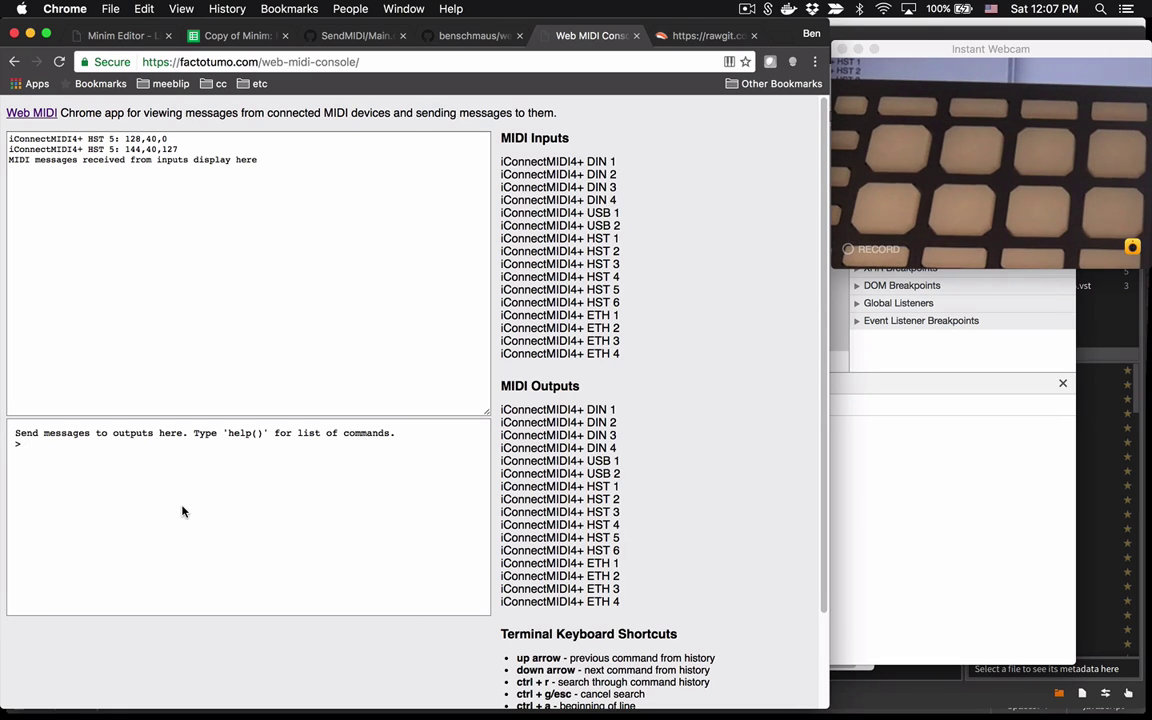
Run help() and scroll through the command list from device(outputName) to exec(url).
{"action": "type", "text": "help()"}
{"action": "key", "text": "Return"}
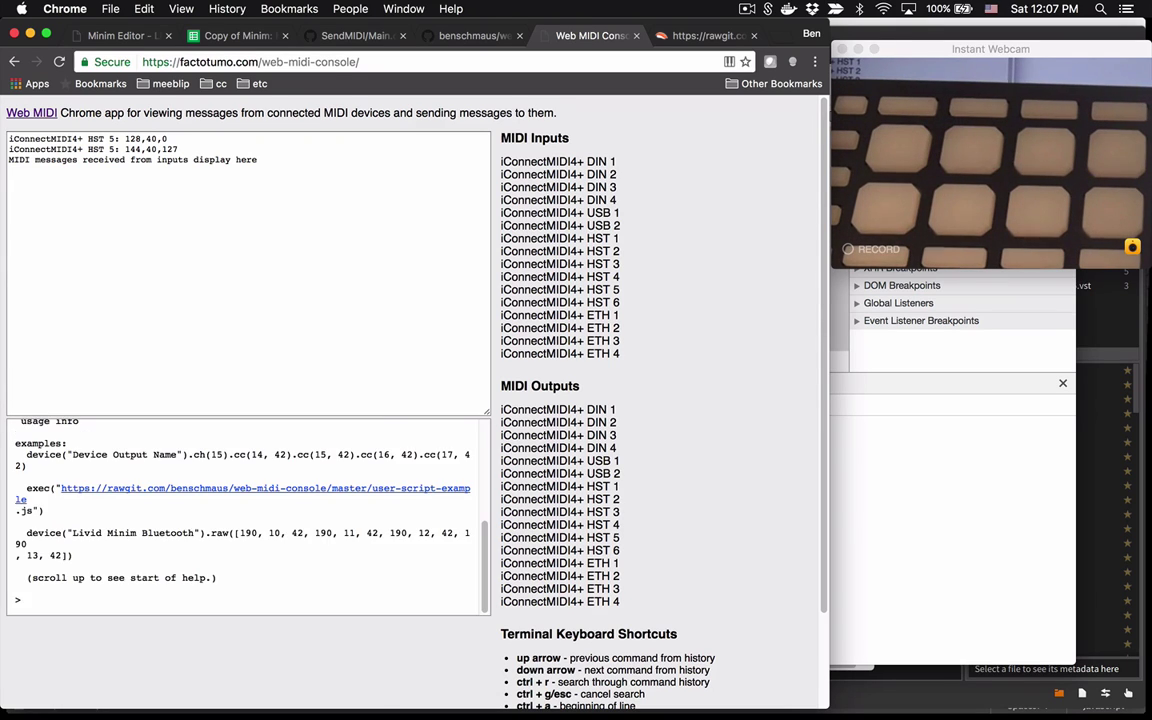
{"action": "scroll", "coordinate": [182, 510], "scroll_direction": "up", "scroll_amount": 10}
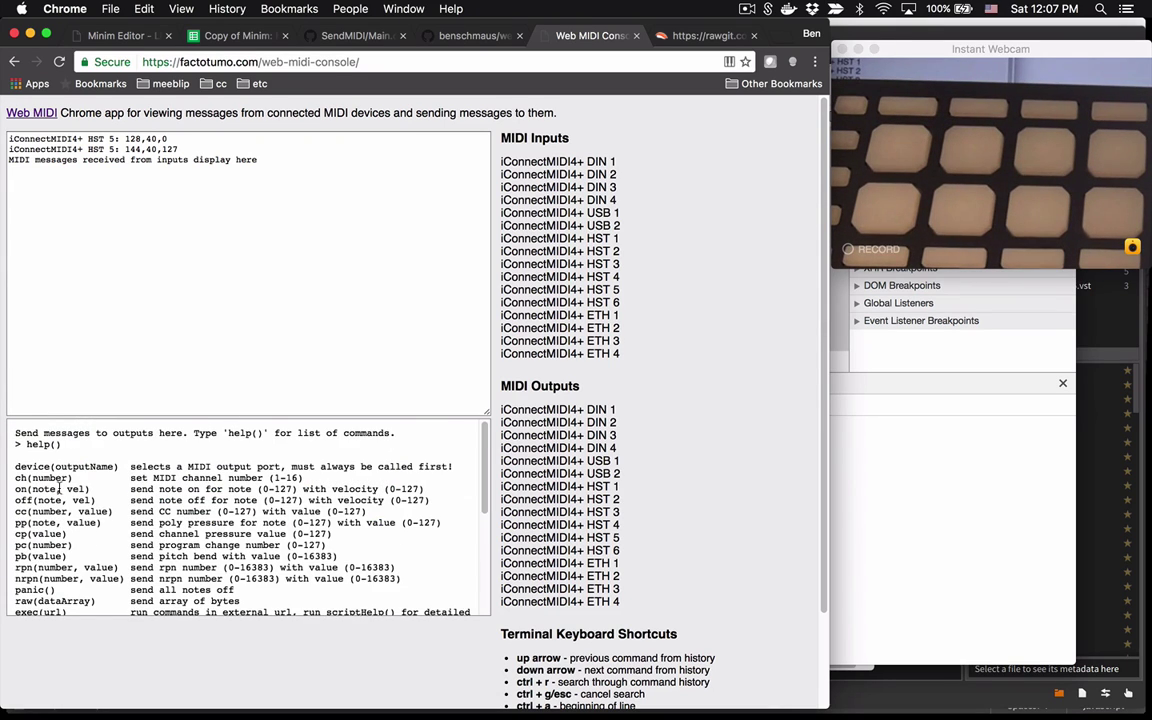
{"action": "scroll", "coordinate": [75, 428], "scroll_direction": "down", "scroll_amount": 1}
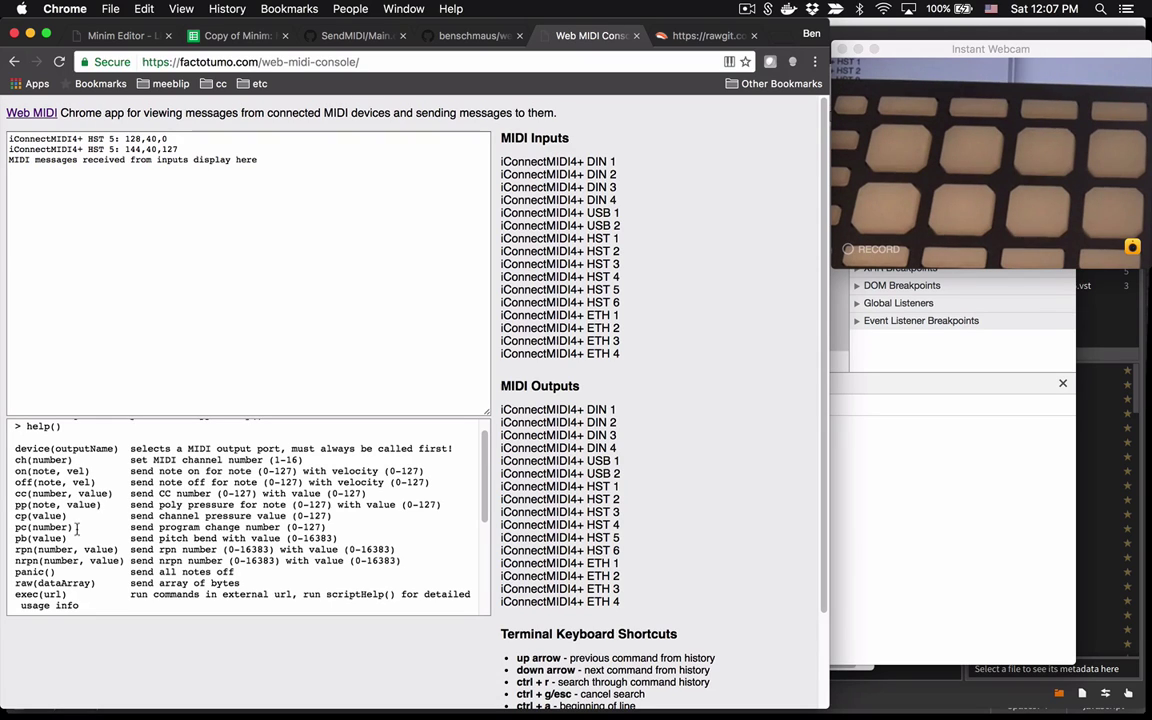
{"action": "scroll", "coordinate": [236, 441], "scroll_direction": "down", "scroll_amount": 5}
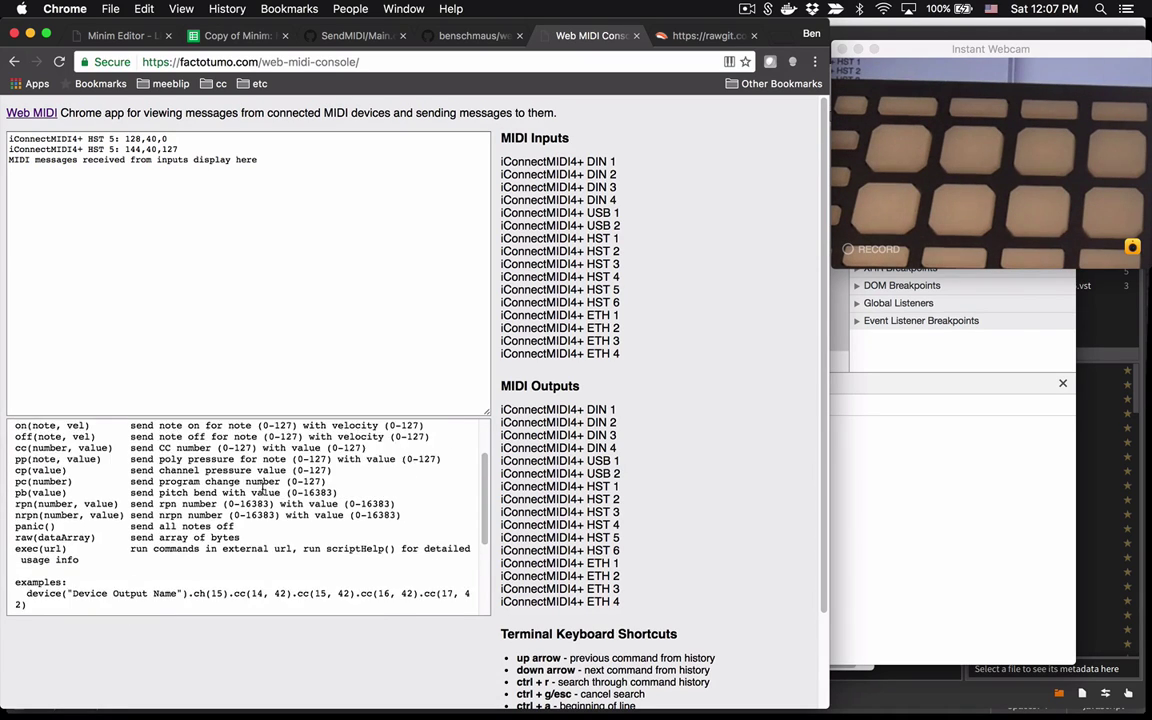
{"action": "scroll", "coordinate": [158, 548], "scroll_direction": "down", "scroll_amount": 2}
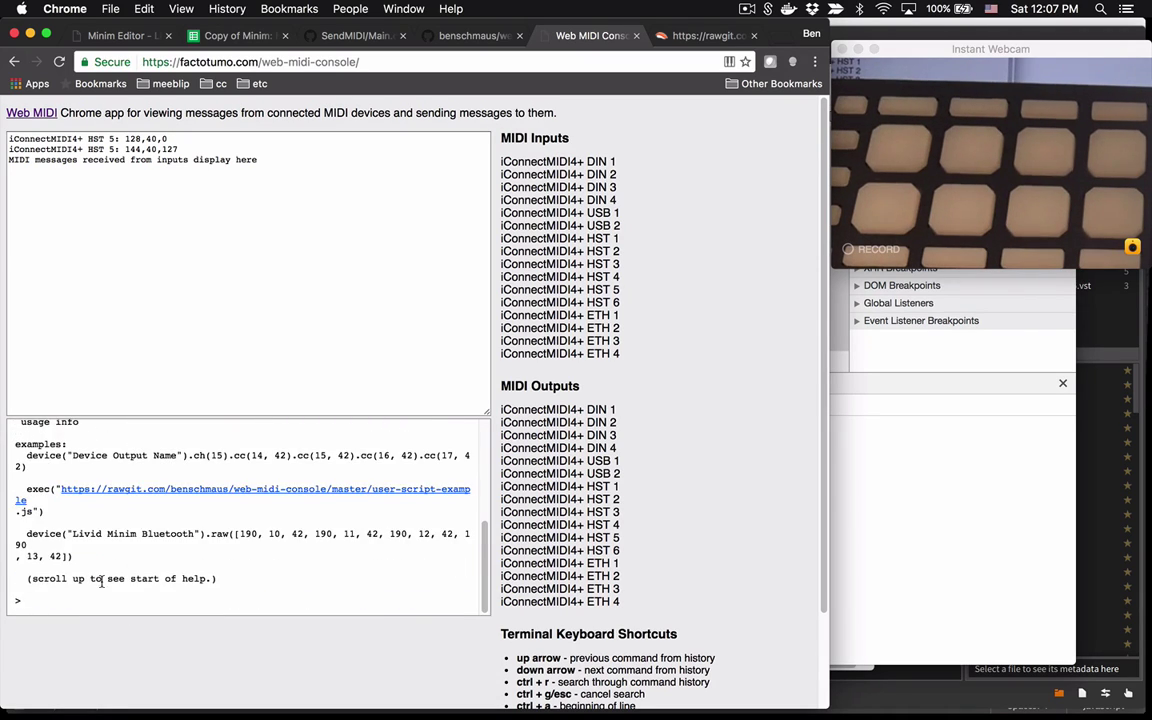
Send note 52 at velocity 127 to iConnectMIDI4+ DIN 4 with device("…").on(52, 127).
{"action": "type", "text": "device("}
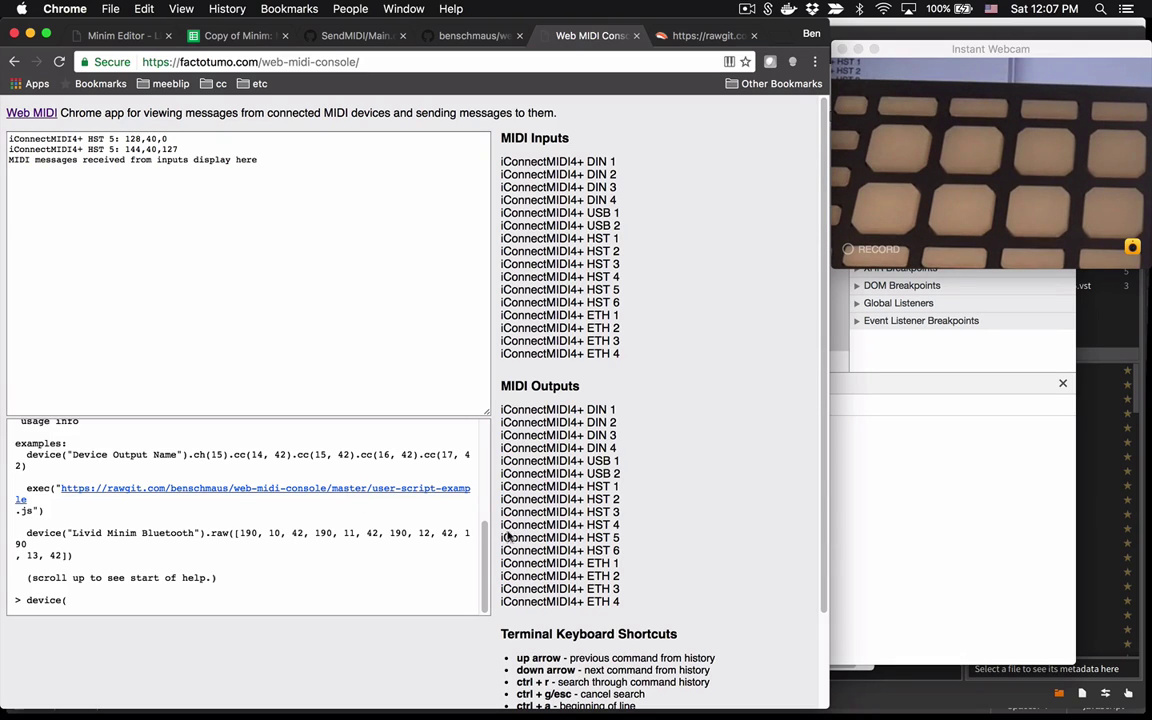
{"action": "left_click_drag", "start_coordinate": [617, 449], "coordinate": [503, 447]}
{"action": "key", "text": "super+c"}
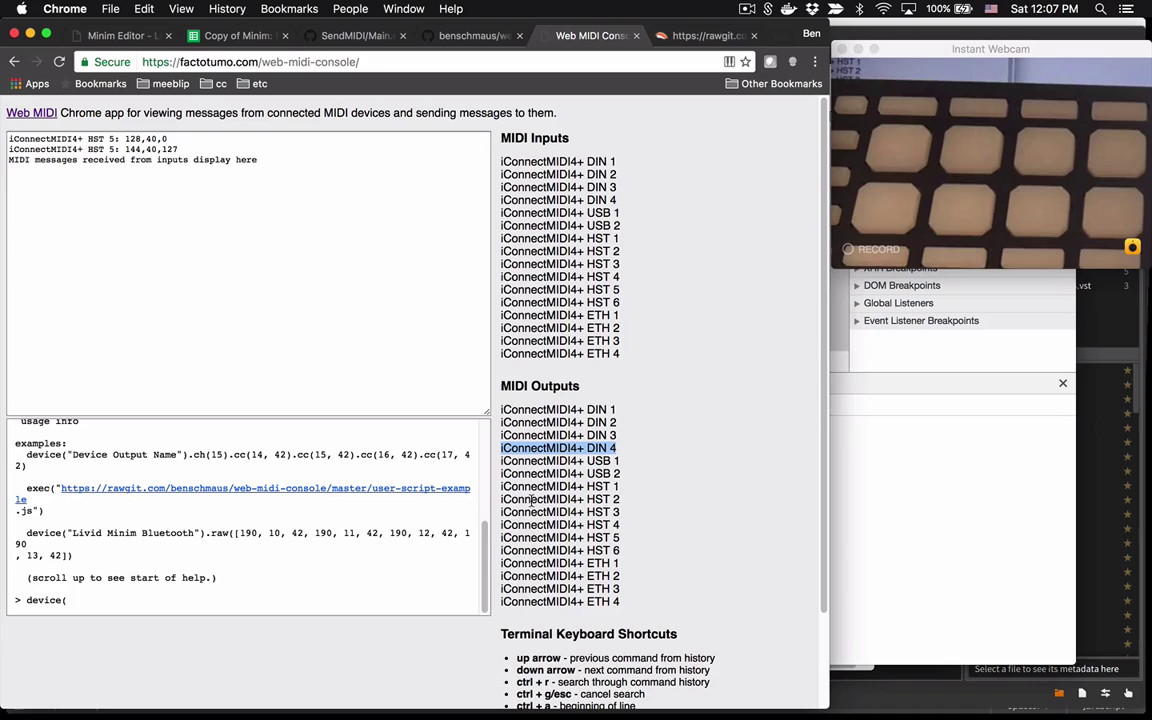
{"action": "left_click", "coordinate": [96, 609]}
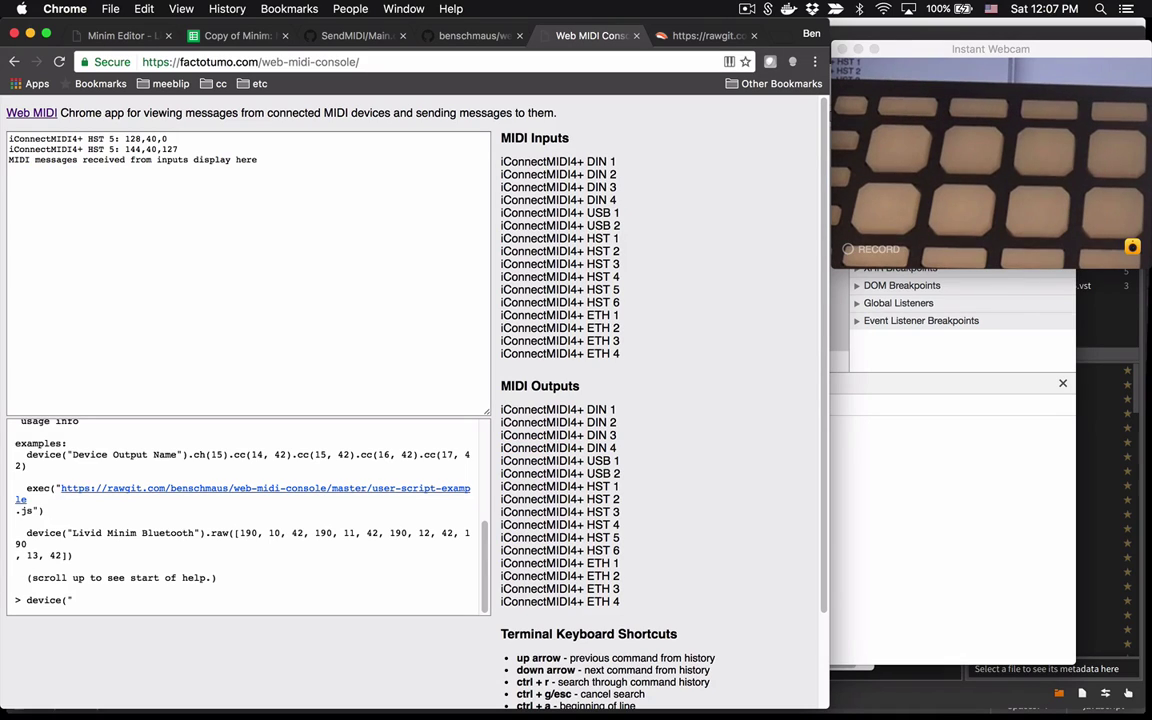
{"action": "type", "text": "\""}
{"action": "key", "text": "super+v"}
{"action": "type", "text": "\")"}
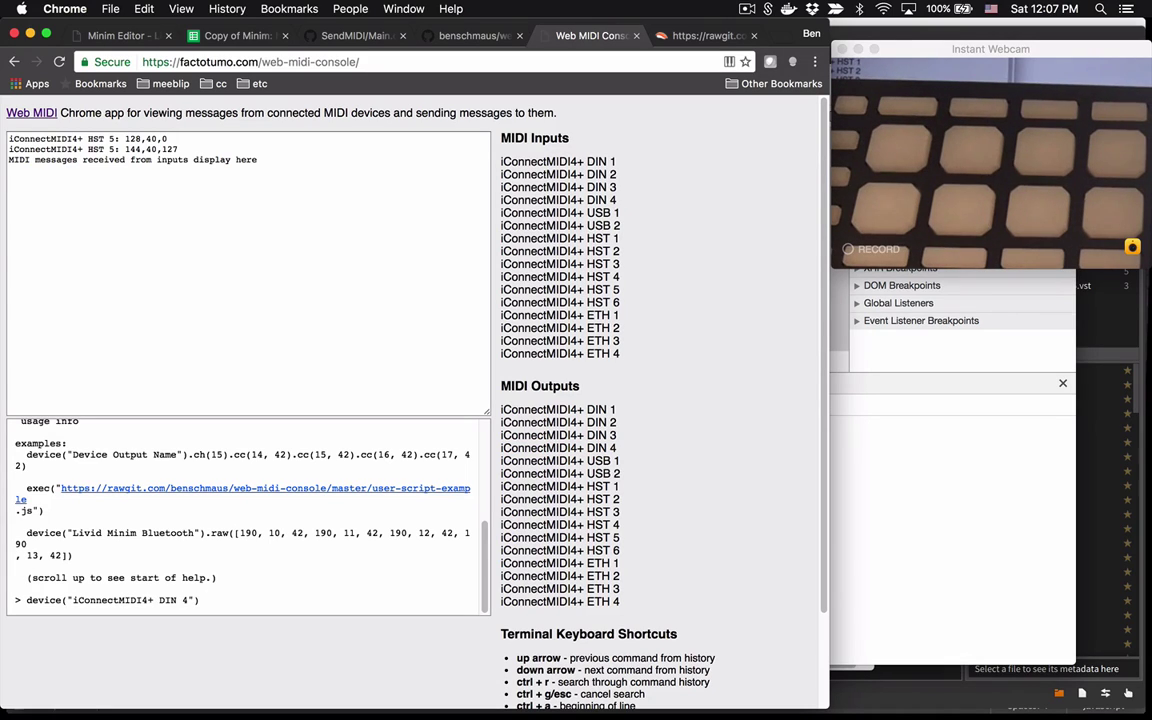
{"action": "type", "text": ".on(52, 127"}
{"action": "key", "text": "Return"}
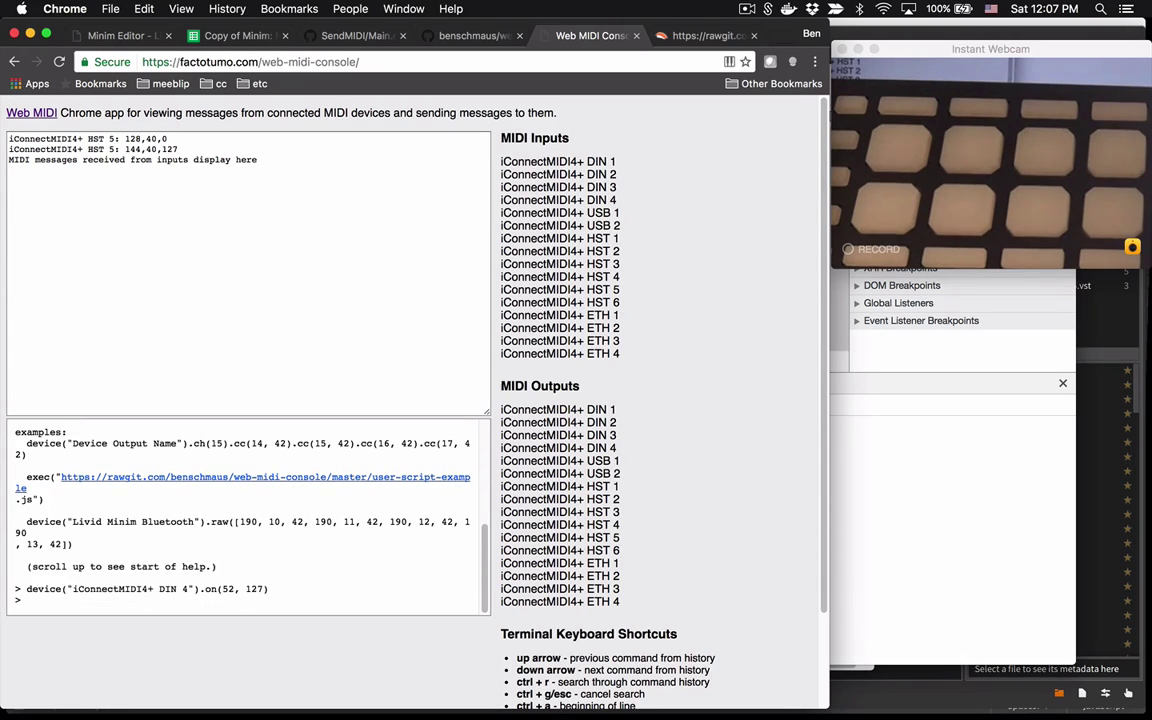
Resend the note an octave higher as .on(52+12, 127).
{"action": "key", "text": "Up"}
{"action": "key", "text": "Left"}
{"action": "key", "text": "Left"}
{"action": "key", "text": "Left"}
{"action": "key", "text": "Left"}
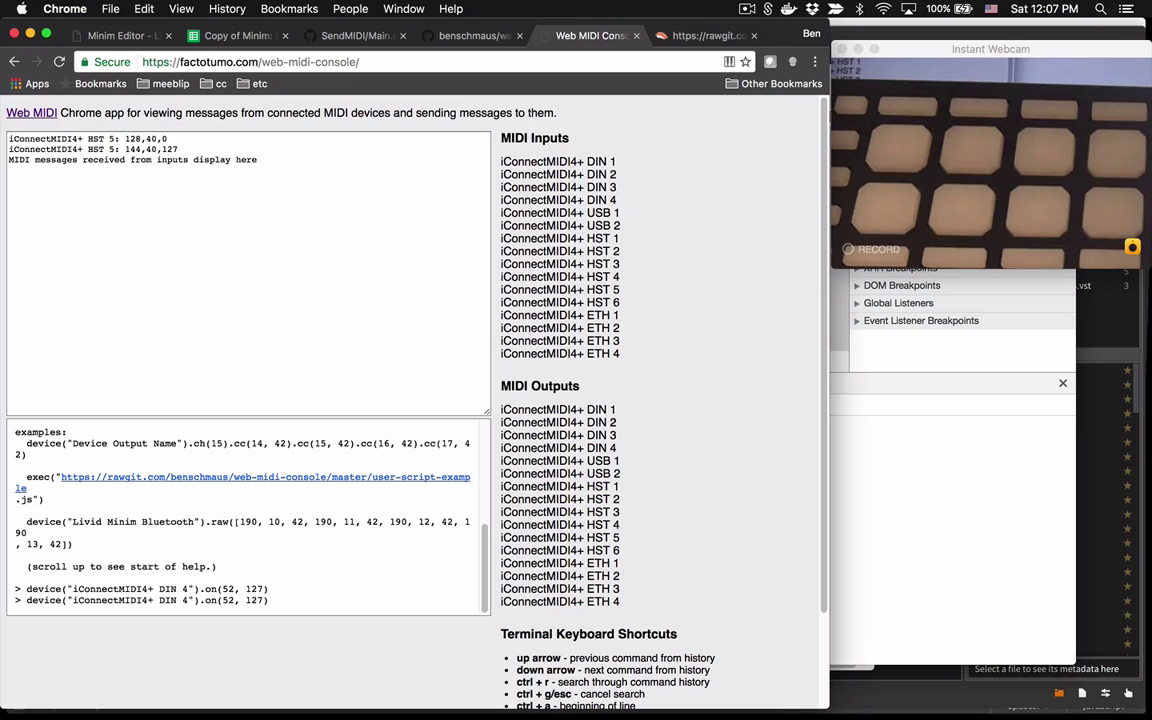
{"action": "type", "text": "+12"}
{"action": "key", "text": "Return"}
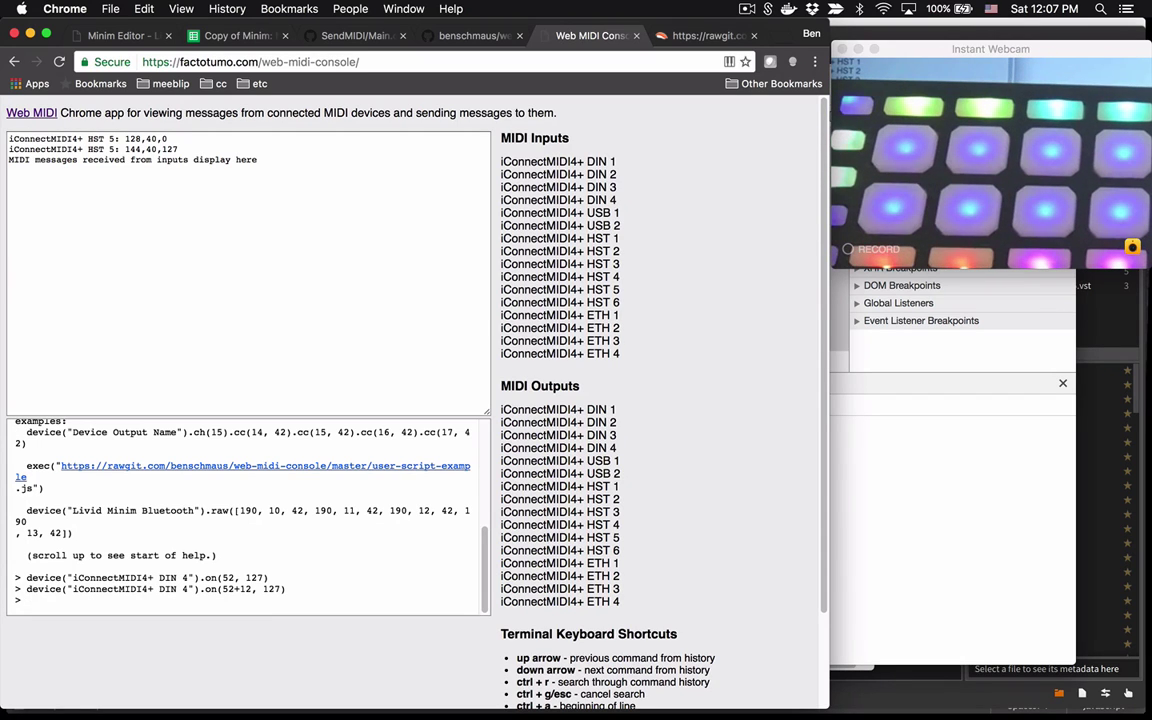
Connect the Livid Minim over Bluetooth in Audio MIDI Setup, then return to Chrome.
{"action": "key", "text": "super+Tab"}
{"action": "key", "text": "Tab"}
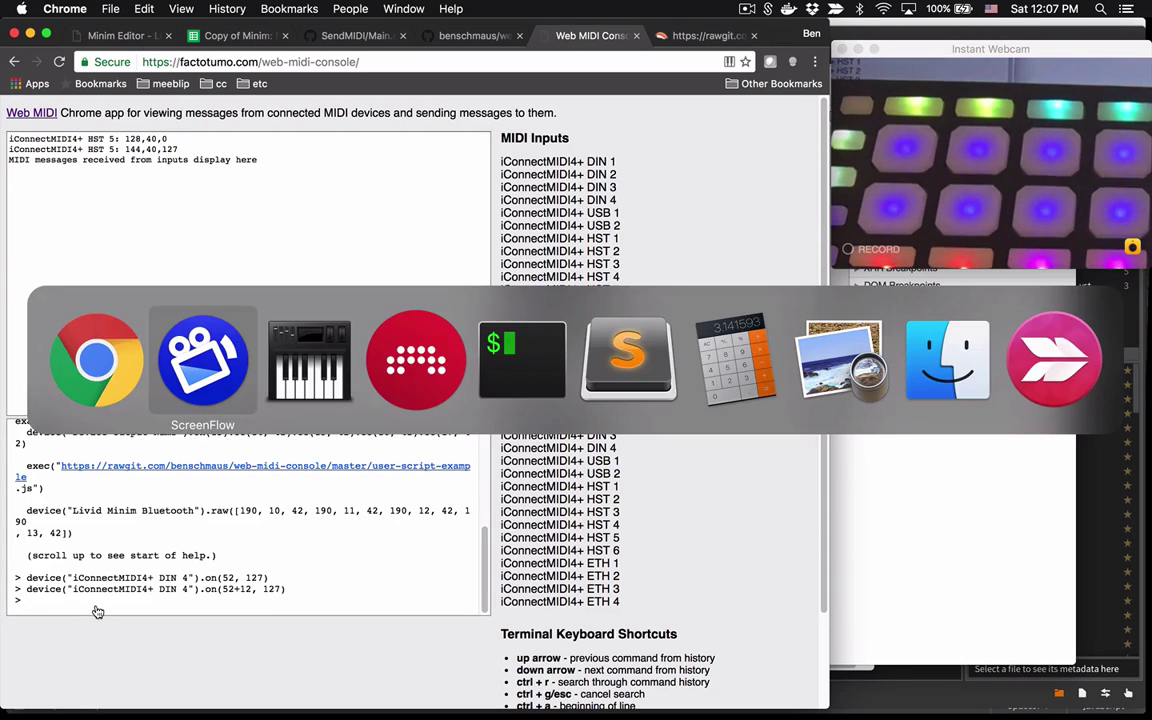
{"action": "left_click", "coordinate": [531, 451]}
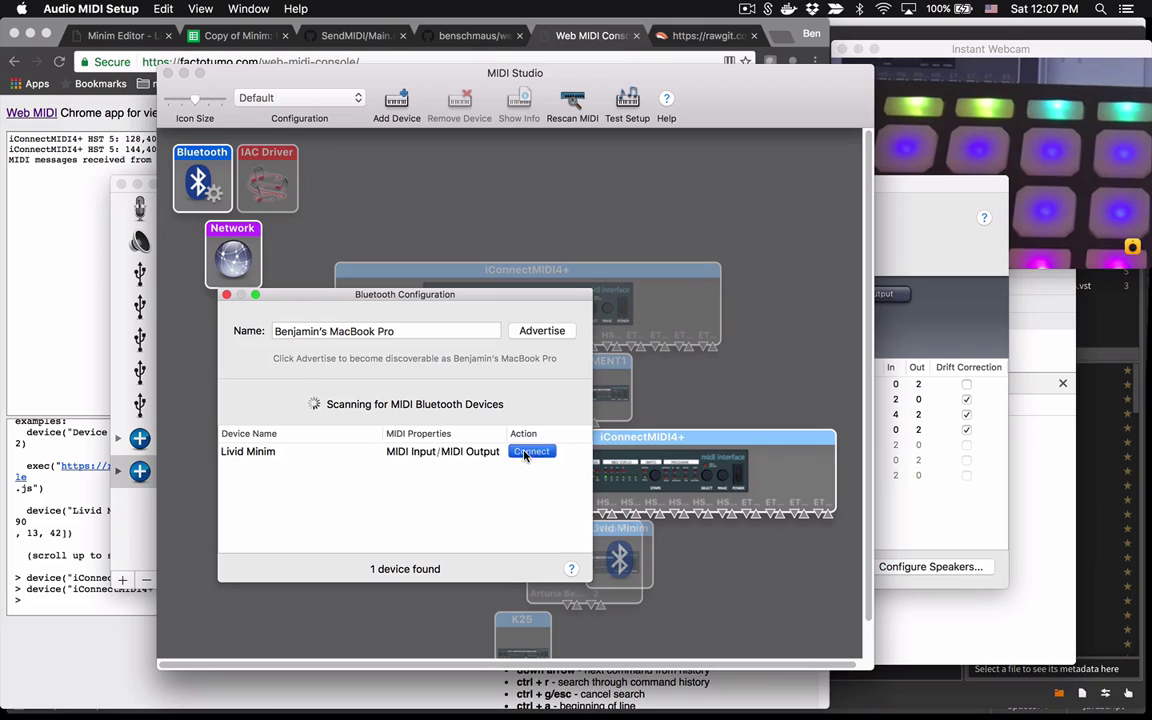
{"action": "left_click", "coordinate": [226, 294]}
{"action": "left_click", "coordinate": [45, 238]}
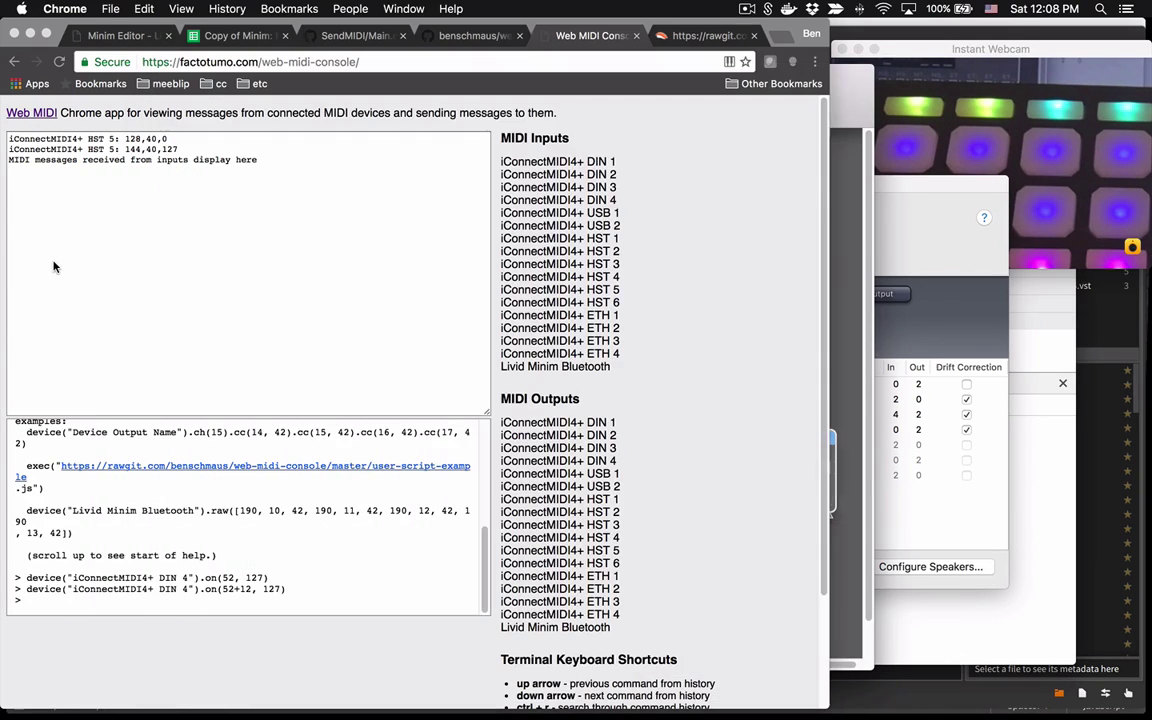
Send CC 10 value 42 on channel 15 to Livid Minim Bluetooth.
{"action": "left_click", "coordinate": [944, 53]}
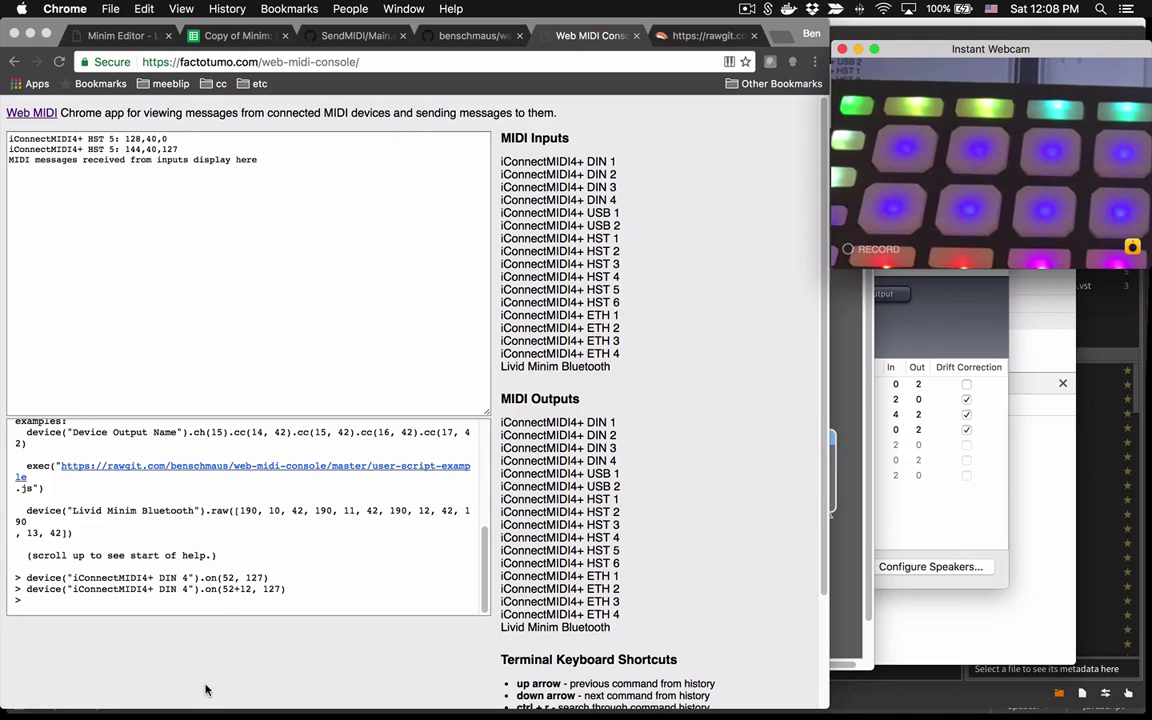
{"action": "left_click", "coordinate": [198, 546]}
{"action": "type", "text": "device"}
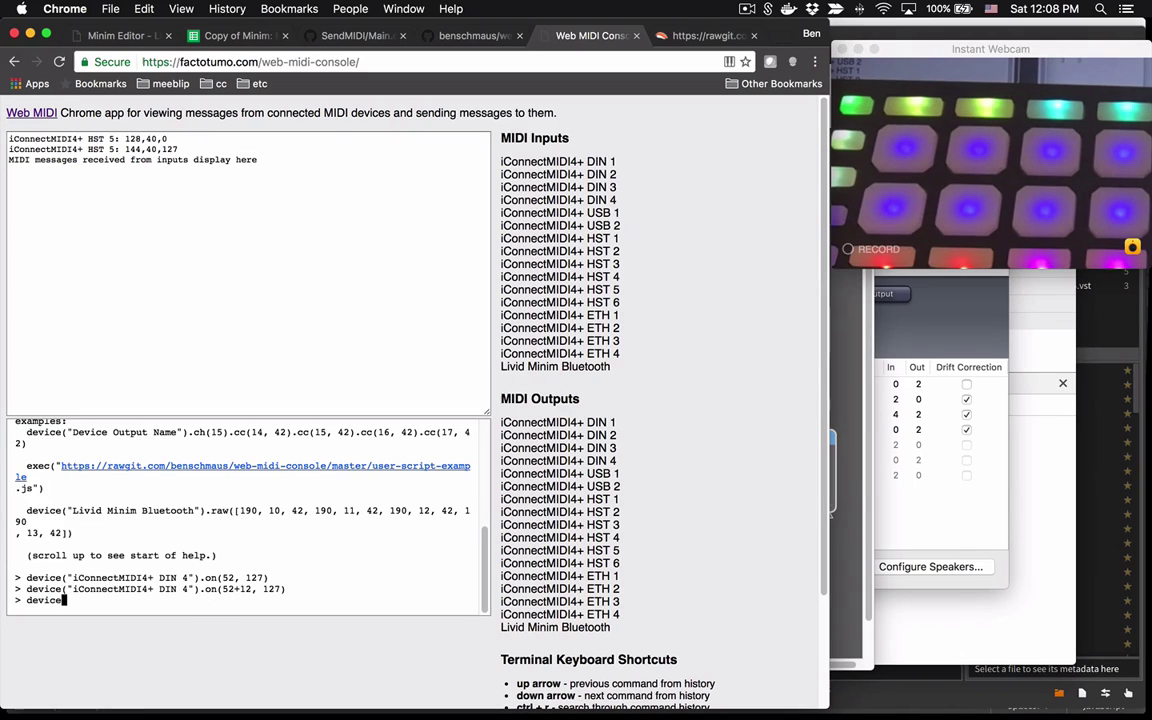
{"action": "type", "text": "(\"Livid Minim Blueto"}
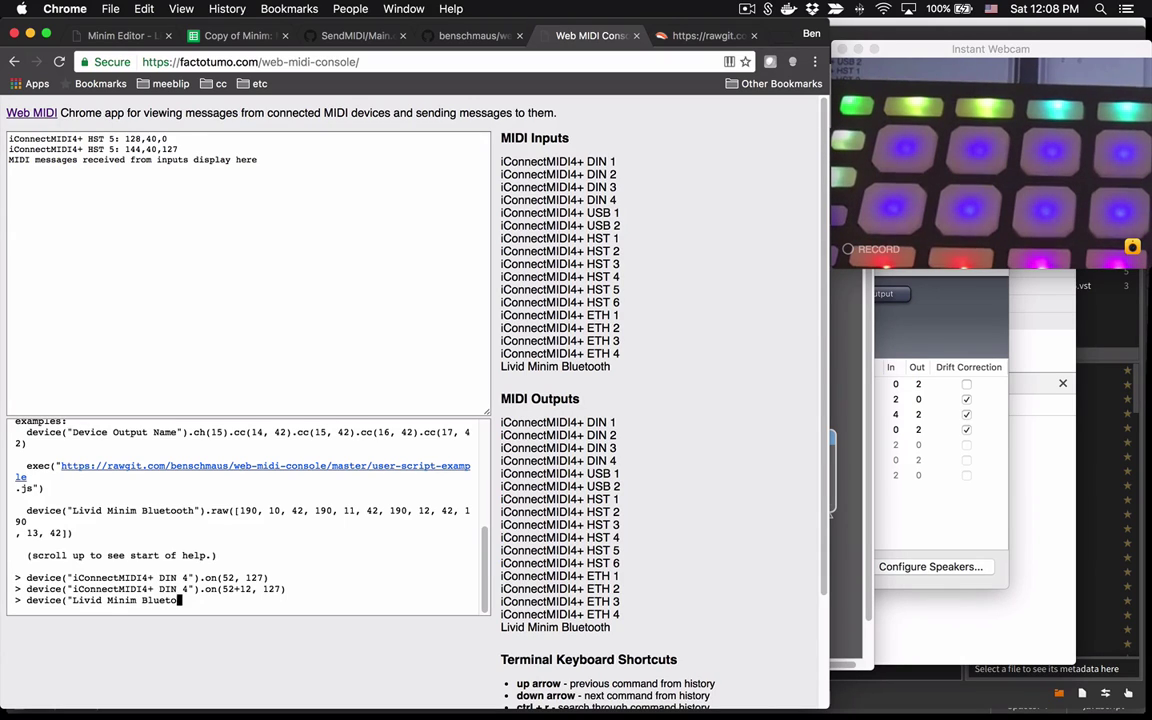
{"action": "type", "text": "oth\").ch(15).cc(10, 42"}
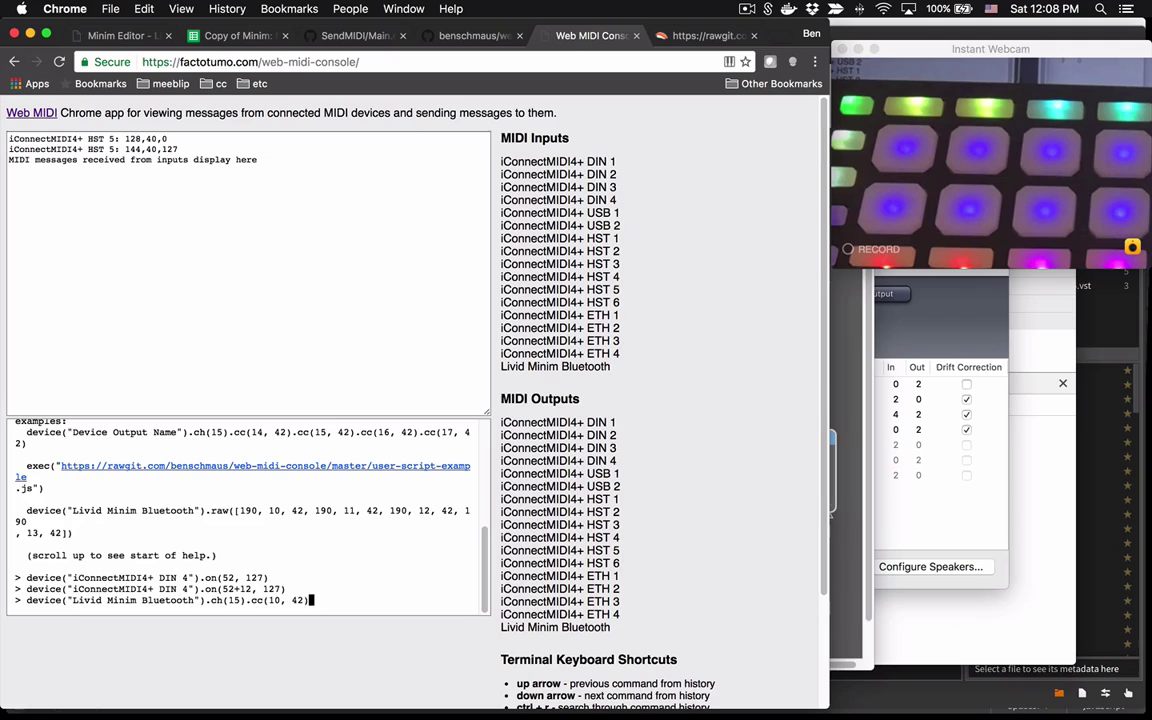
{"action": "key", "text": "Return"}
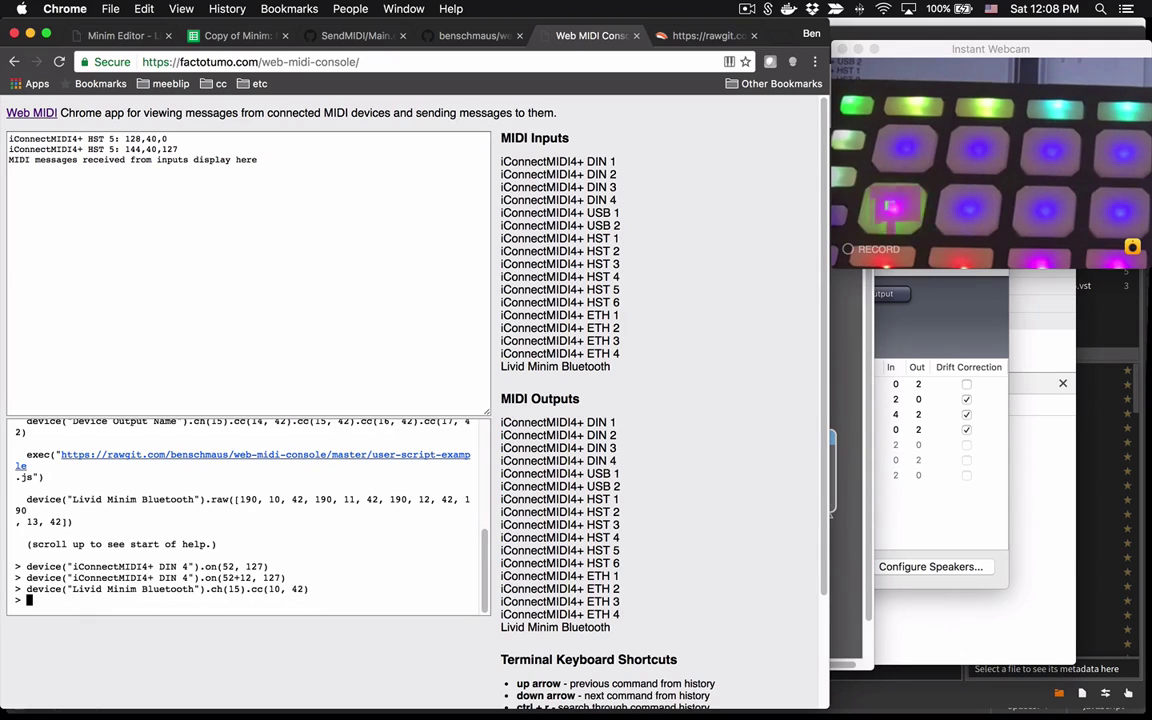
Resend the command as CC 17 with value 42.
{"action": "key", "text": "Up"}
{"action": "key", "text": "Left"}
{"action": "key", "text": "Left"}
{"action": "key", "text": "Left"}
{"action": "key", "text": "Left"}
{"action": "key", "text": "Left"}
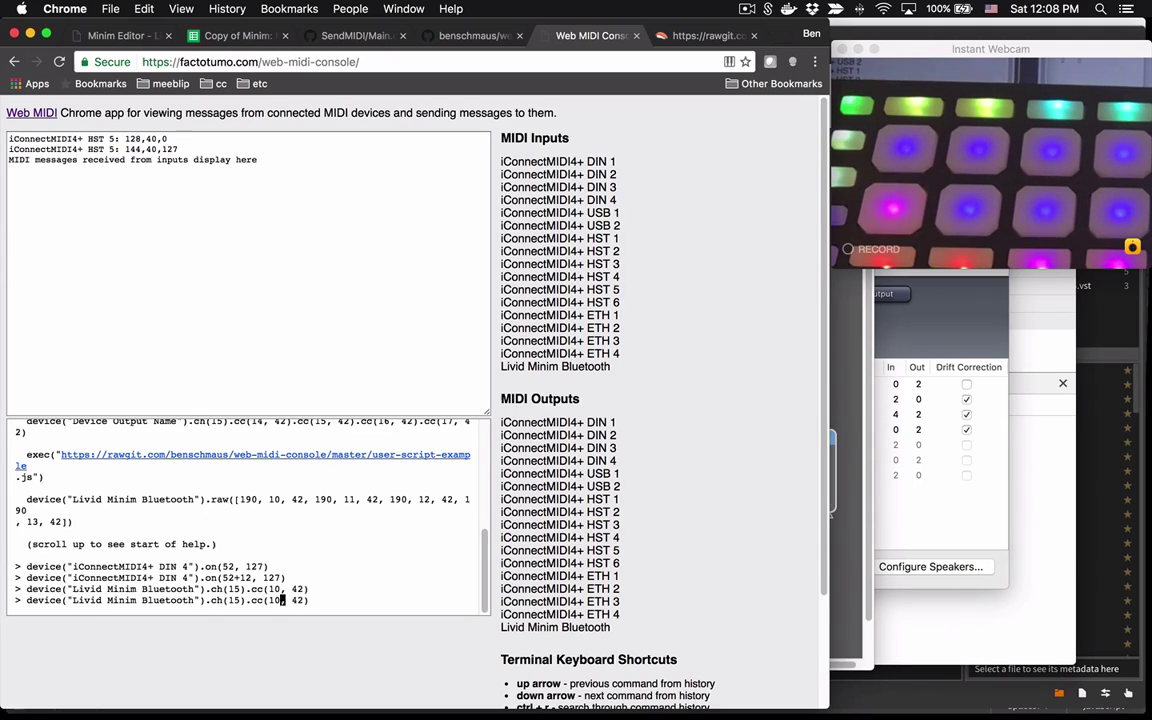
{"action": "key", "text": "BackSpace"}
{"action": "type", "text": "7"}
{"action": "key", "text": "Return"}
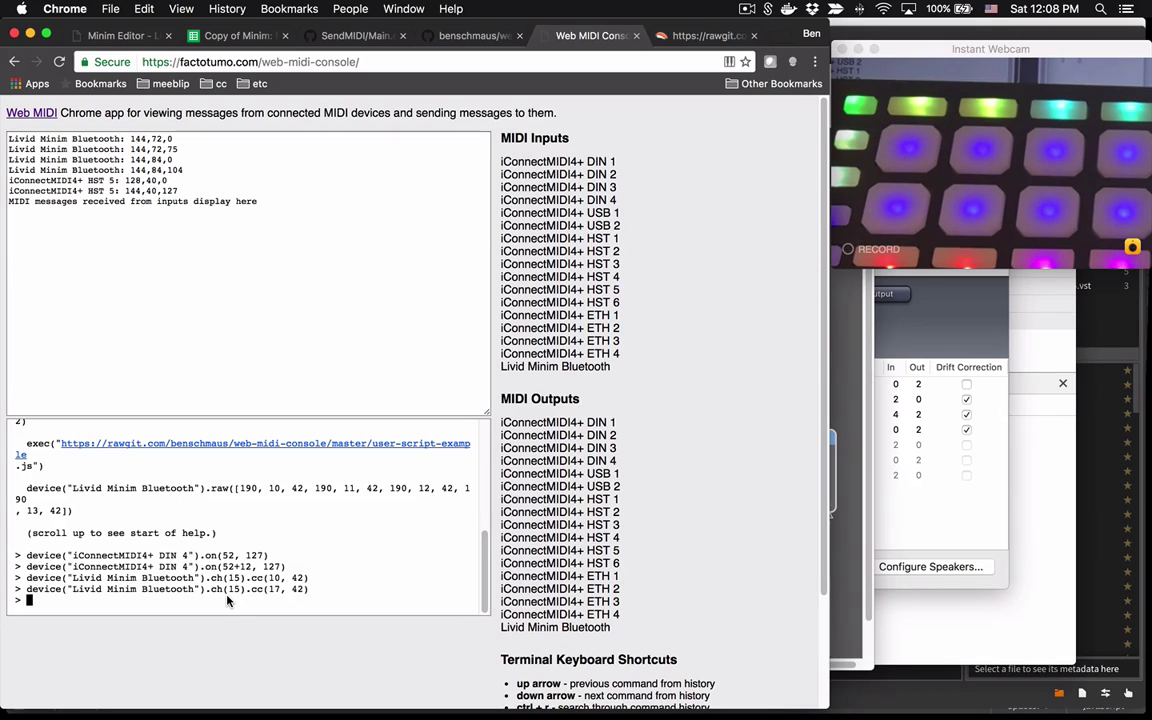
Start an exec( command and view user-script-example.js in the rawgit tab.
{"action": "type", "text": "exec("}
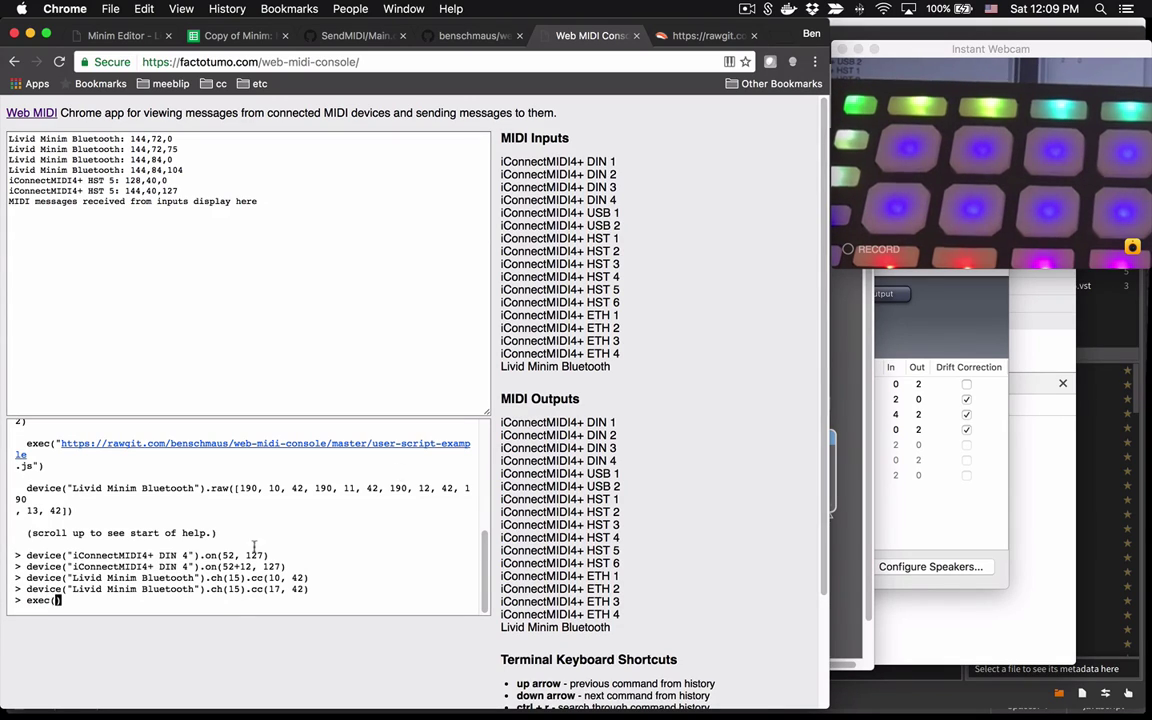
{"action": "left_click", "coordinate": [697, 36]}
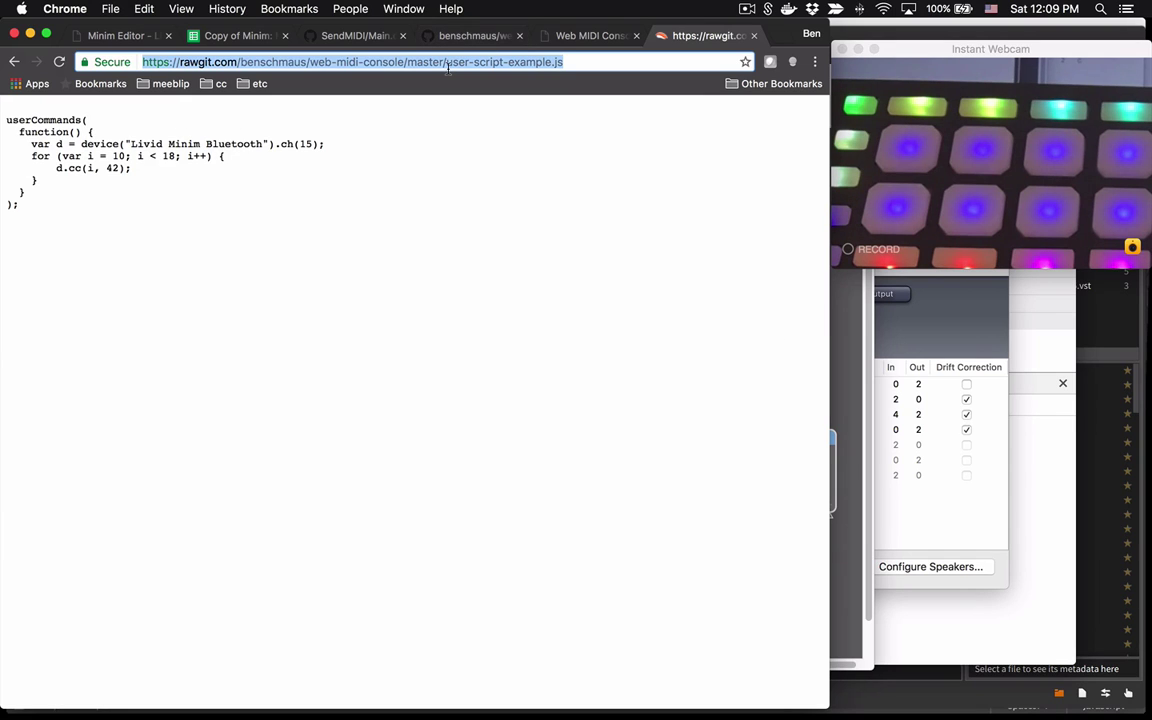
Paste the user-script-example.js URL into exec() and run the remote script.
{"action": "left_click", "coordinate": [586, 37]}
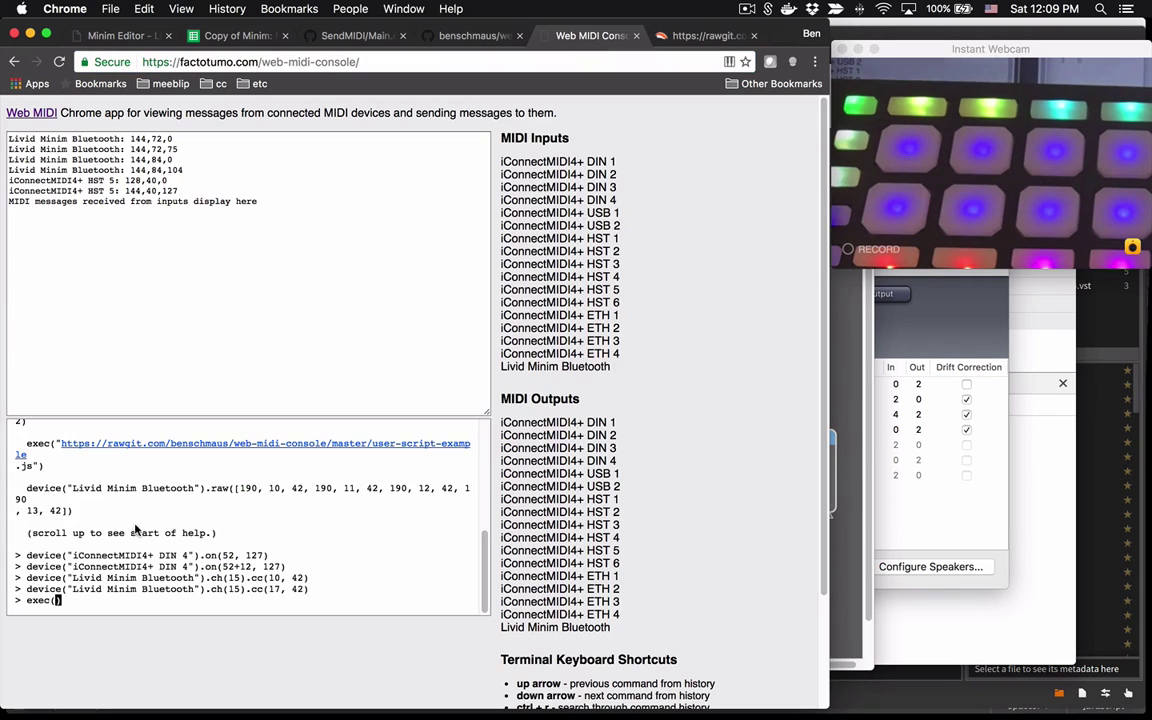
{"action": "type", "text": "\"https://rawgit.com/benschmaus/web-midi-console/master/user-script-example.js\""}
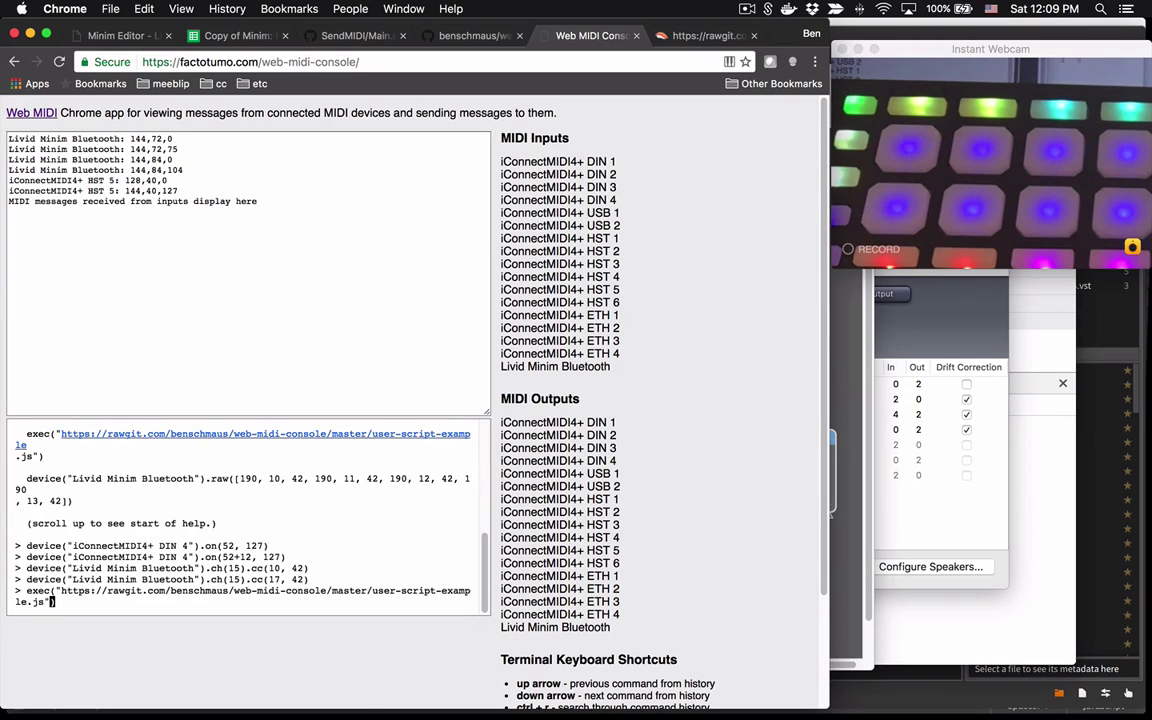
{"action": "key", "text": "Return"}
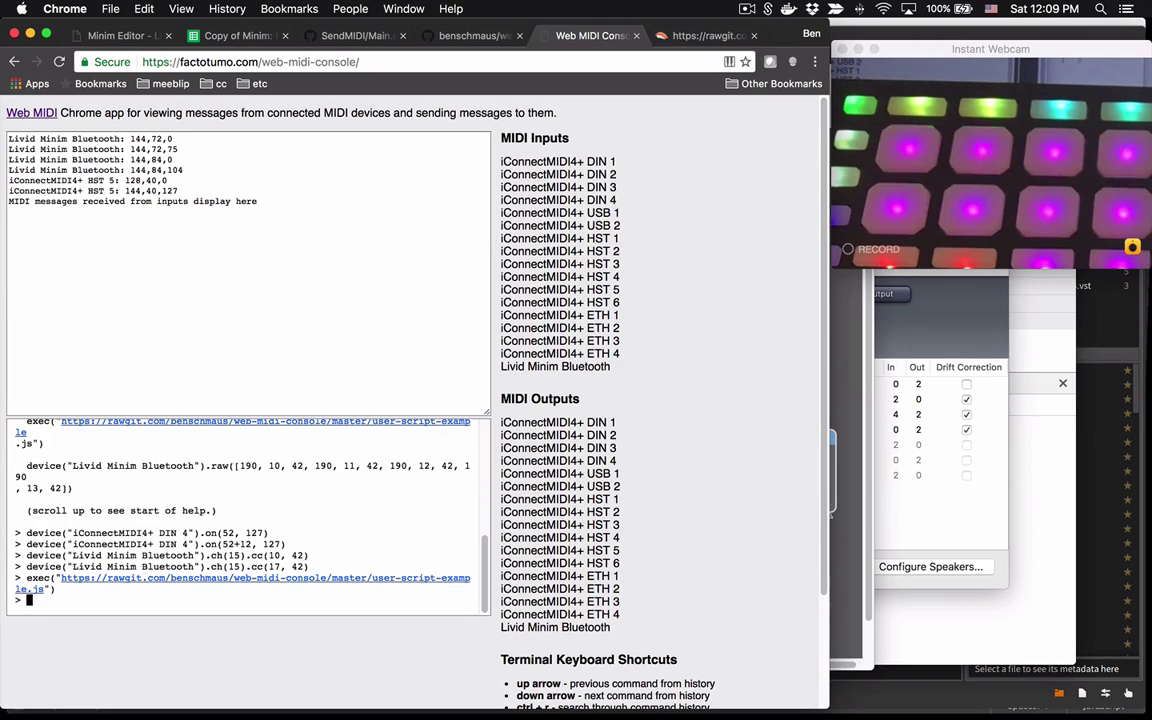